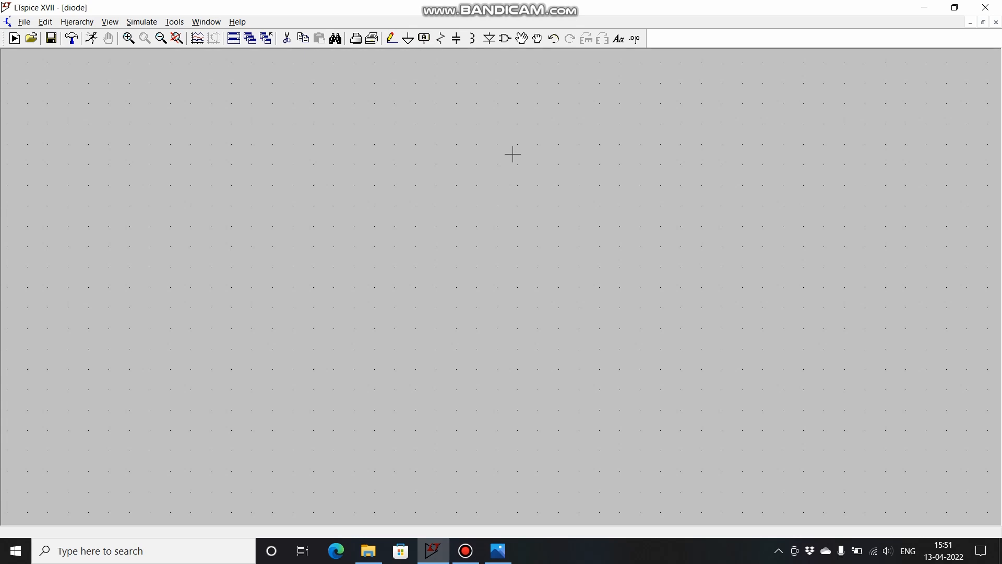
Place a voltage source on the empty schematic and a vertical resistor beside it, level with the source
{"action": "left_click", "coordinate": [505, 41]}
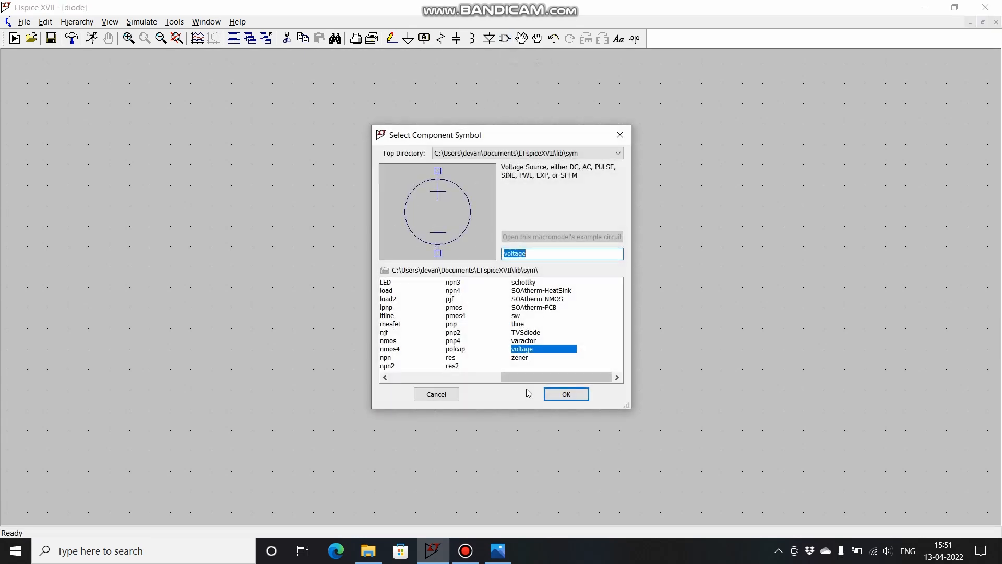
{"action": "left_click", "coordinate": [561, 396]}
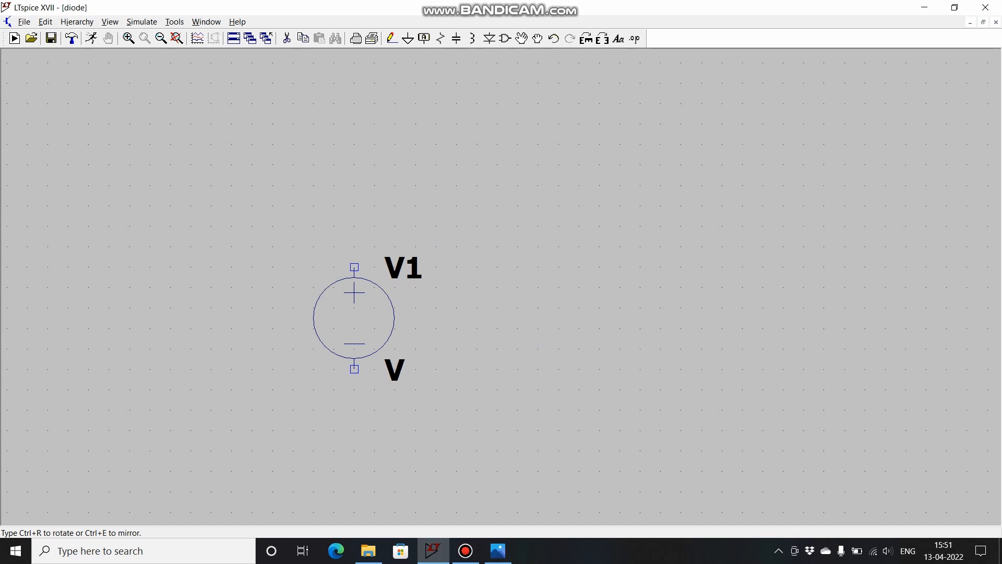
{"action": "left_click", "coordinate": [354, 267]}
{"action": "key", "text": "Escape"}
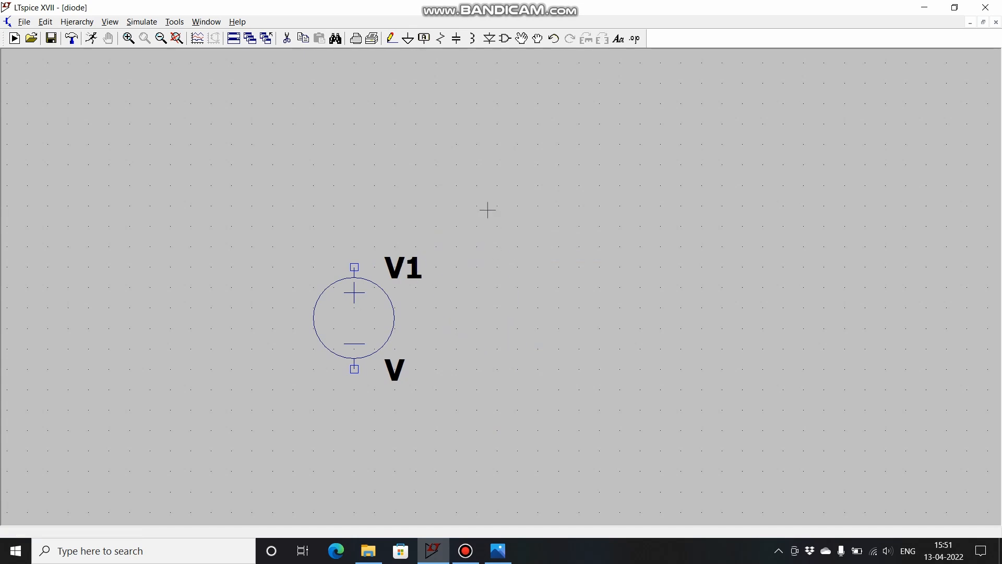
{"action": "left_click", "coordinate": [440, 39]}
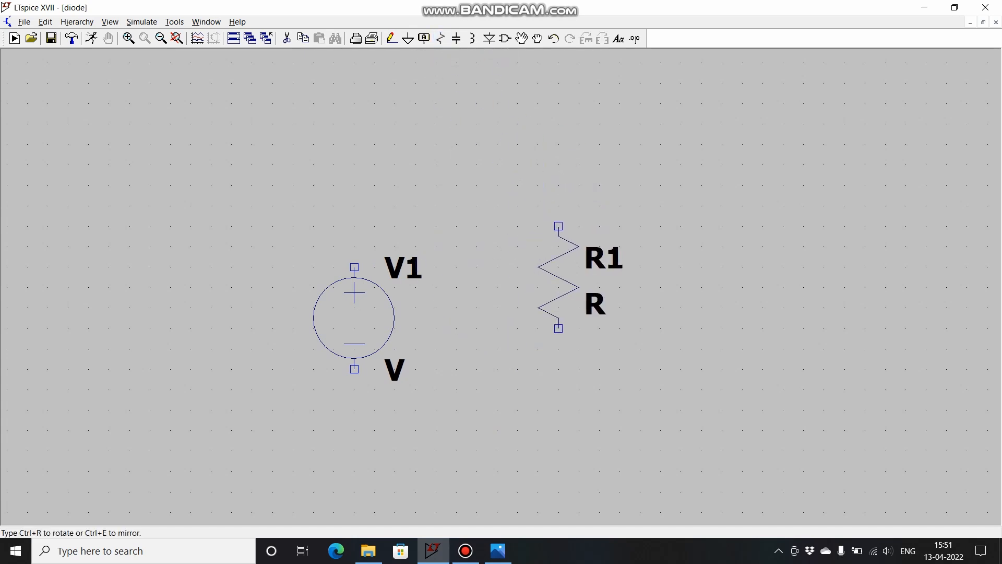
{"action": "left_click", "coordinate": [538, 268]}
{"action": "key", "text": "Escape"}
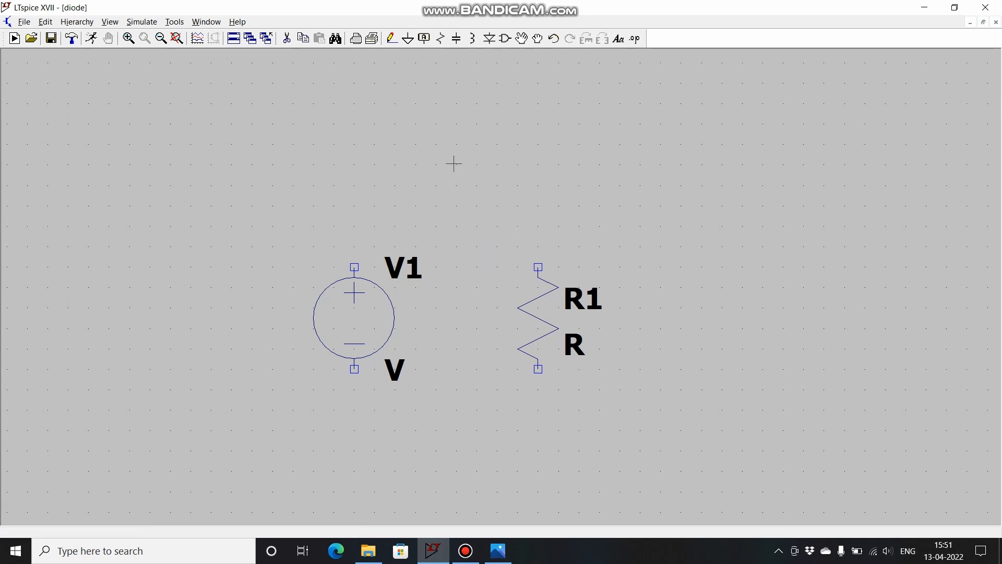
Wire the source's positive terminal to the resistor's upper end and its negative terminal to the resistor's lower end
{"action": "left_click", "coordinate": [390, 42]}
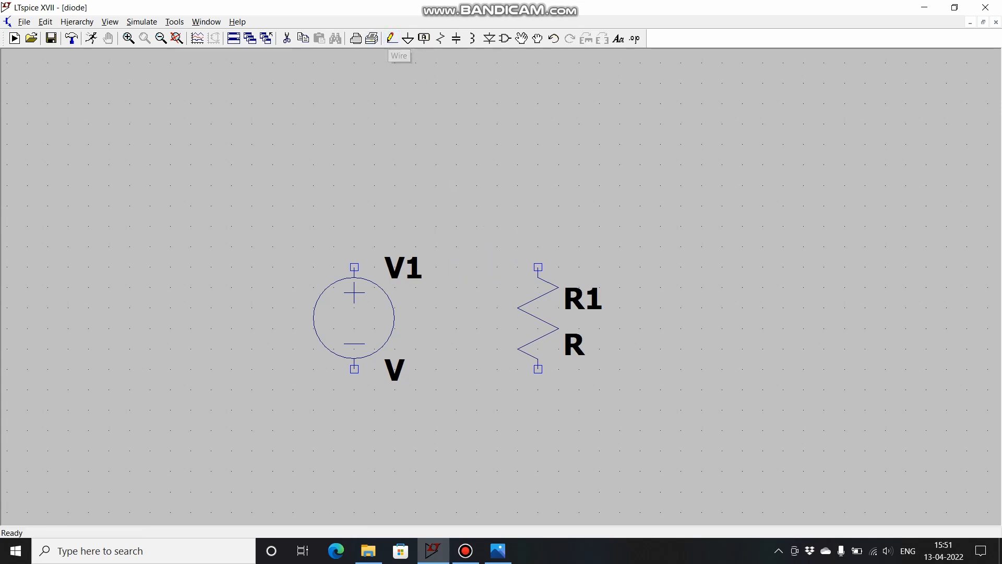
{"action": "left_click", "coordinate": [355, 267]}
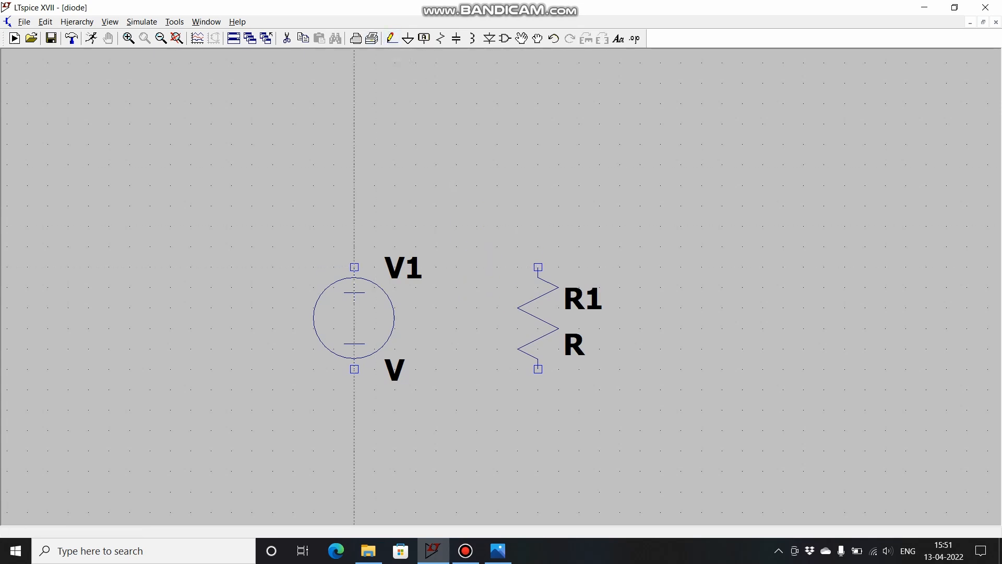
{"action": "left_click", "coordinate": [354, 247]}
{"action": "left_click", "coordinate": [539, 268]}
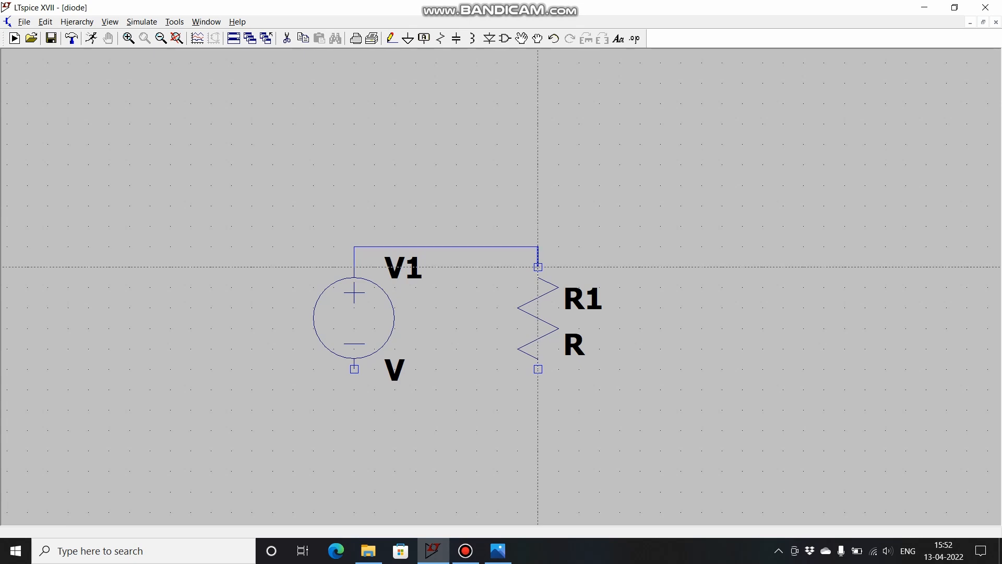
{"action": "left_click", "coordinate": [354, 369]}
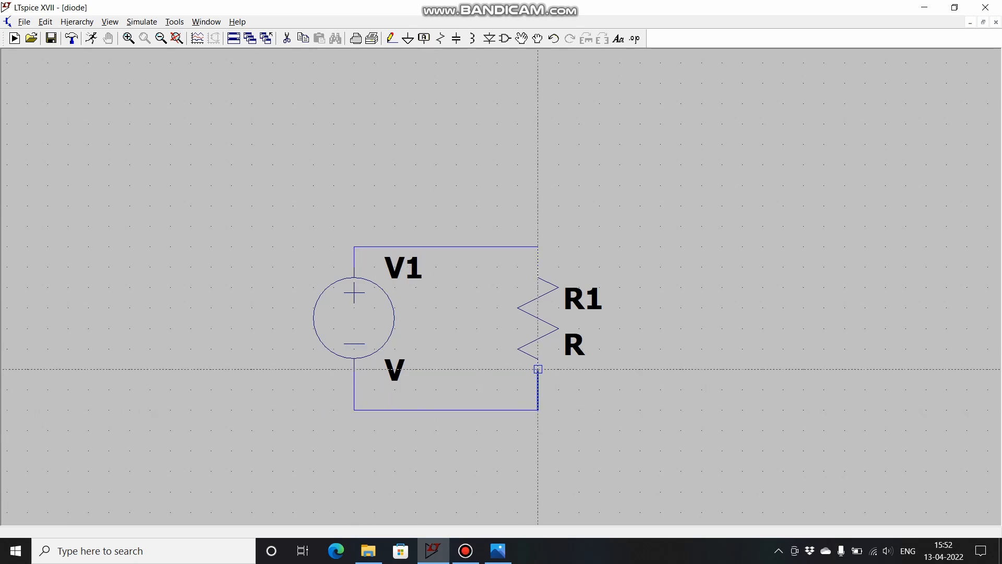
{"action": "left_click", "coordinate": [538, 370]}
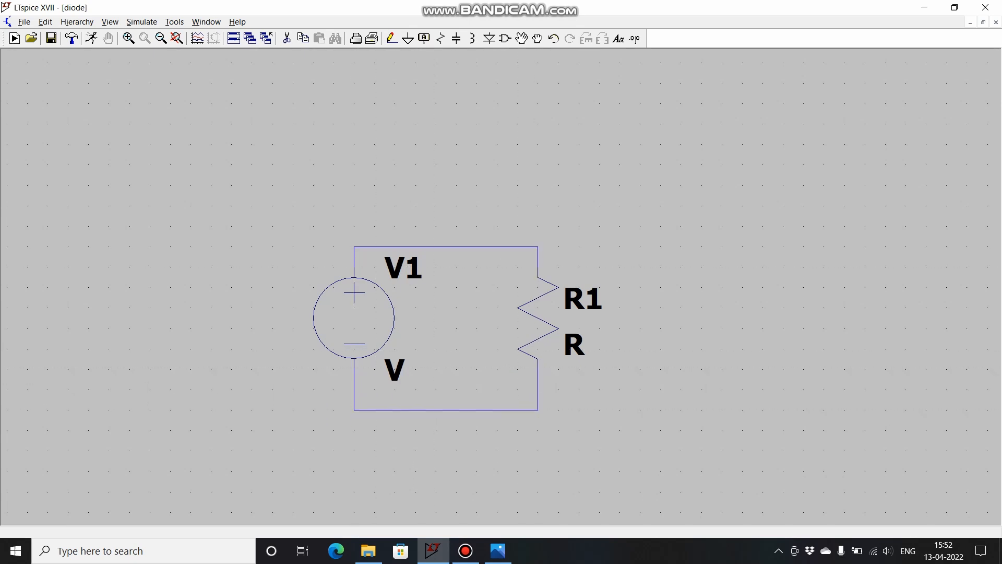
Add a short wire stub down from the corner below the source's negative terminal and attach a ground to it
{"action": "left_click", "coordinate": [355, 410]}
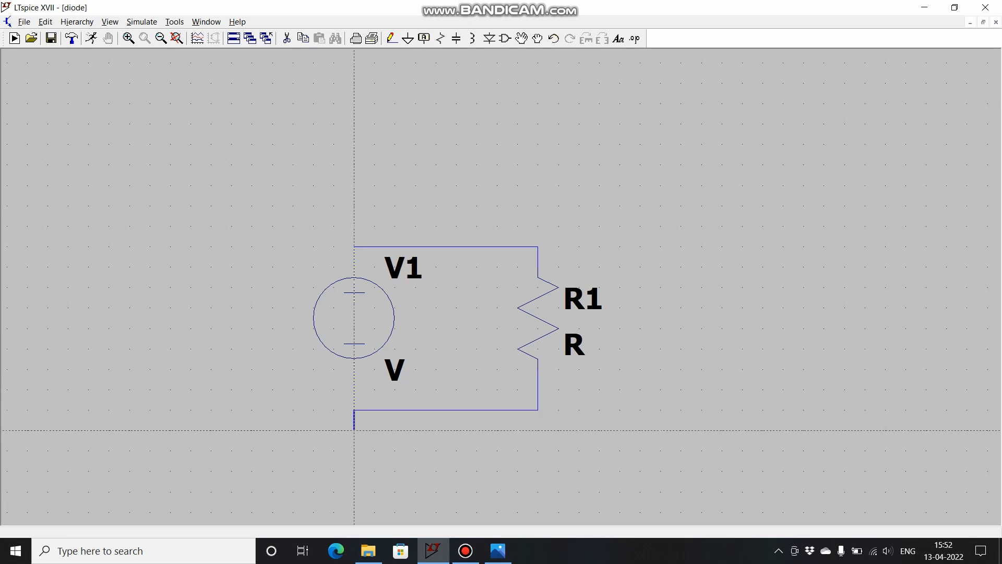
{"action": "left_click", "coordinate": [354, 430]}
{"action": "key", "text": "Escape"}
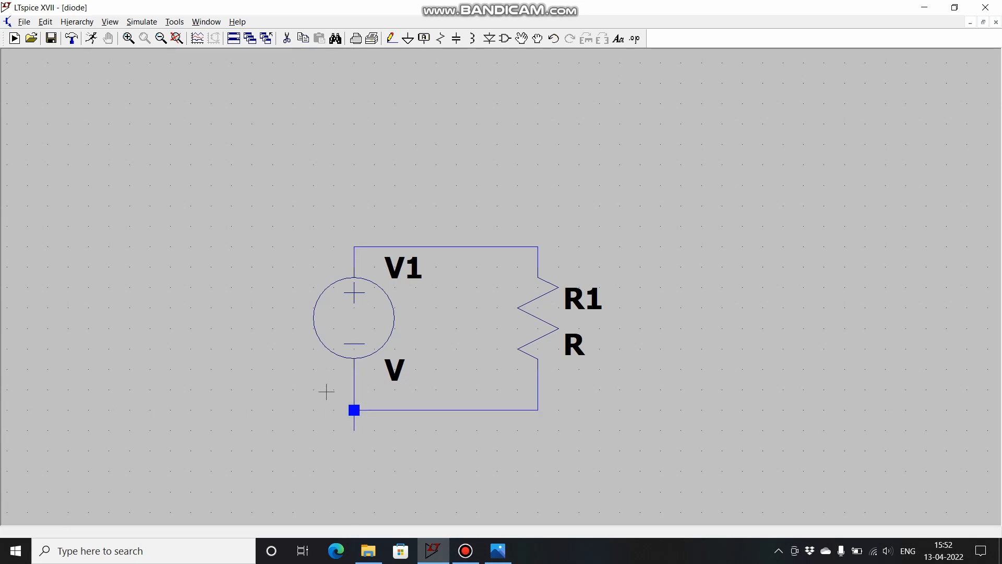
{"action": "left_click", "coordinate": [408, 39]}
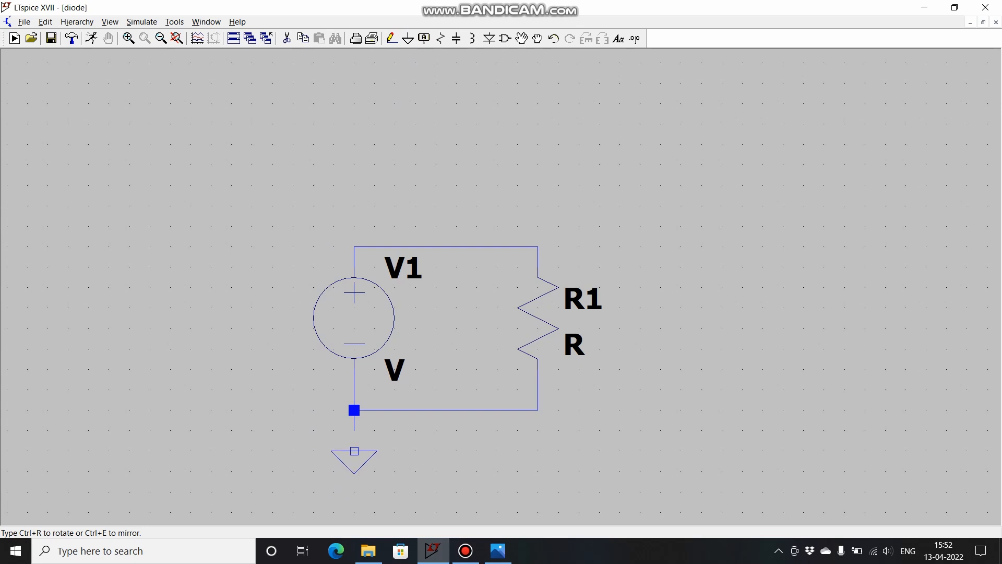
{"action": "left_click", "coordinate": [354, 431]}
{"action": "key", "text": "Escape"}
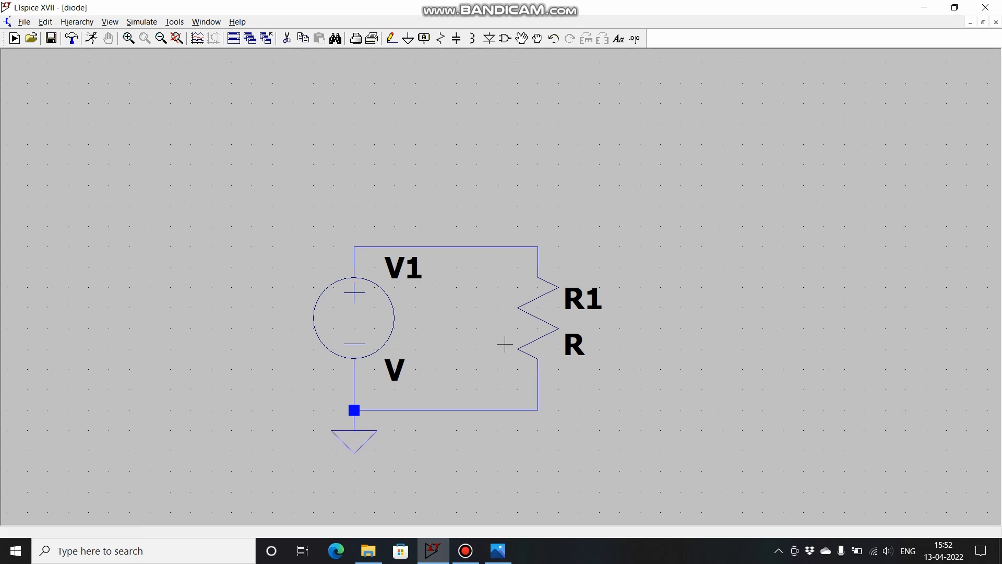
Set the resistance of R1 to 100 ohms
{"action": "right_click", "coordinate": [544, 313]}
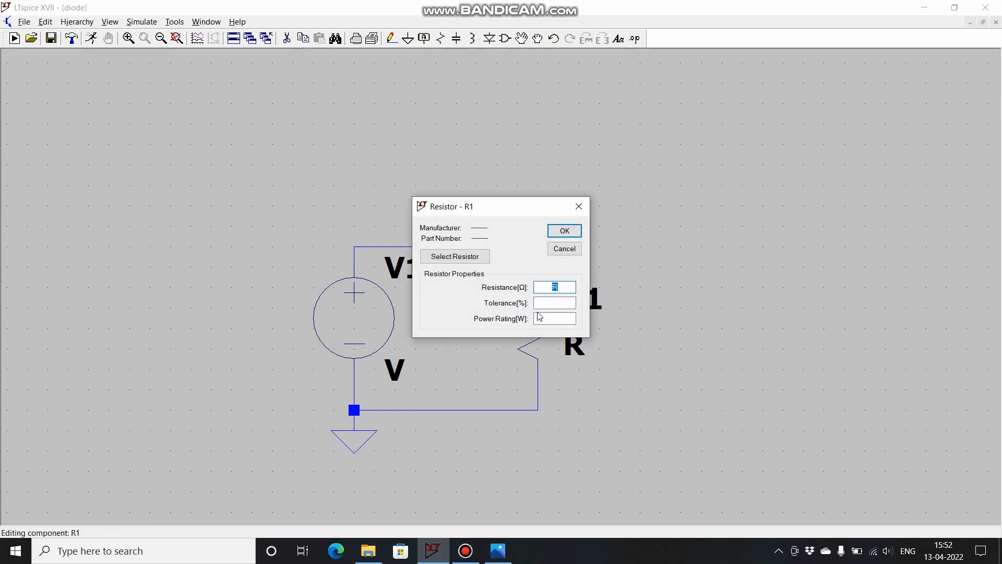
{"action": "type", "text": "100"}
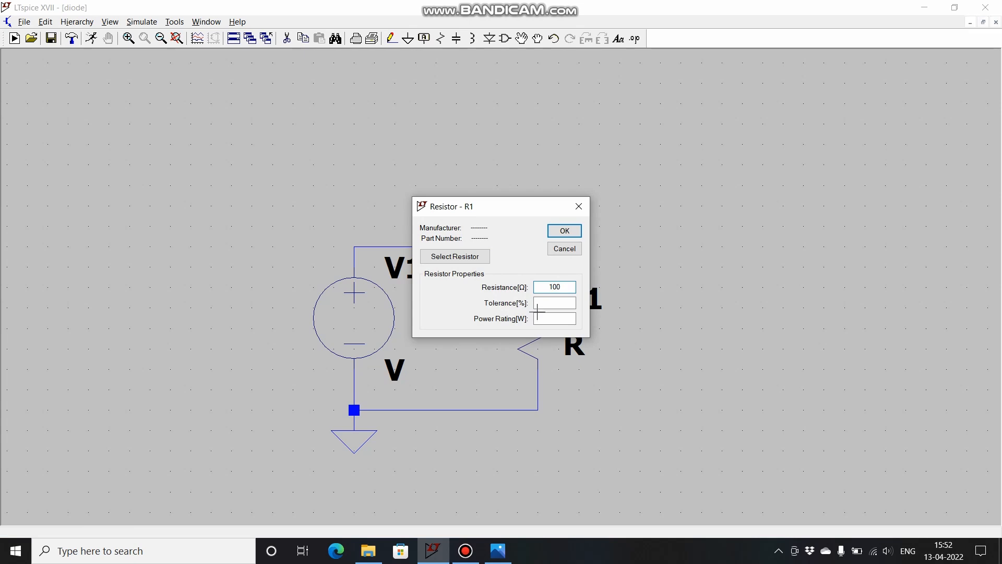
{"action": "key", "text": "Return"}
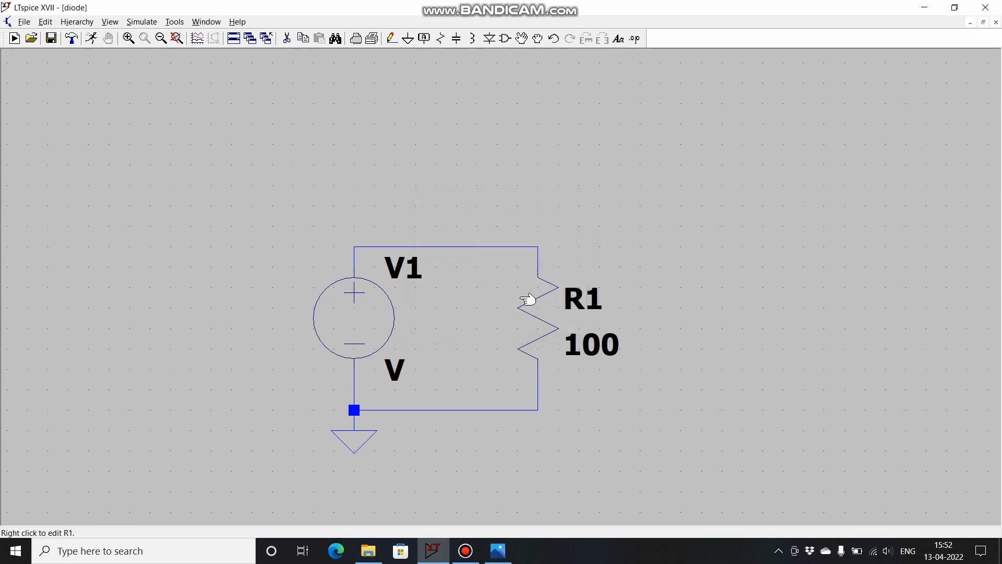
Make V1 a PULSE source with a period of 1m, initial voltage 0, on voltage 5 and delay 0
{"action": "right_click", "coordinate": [361, 320]}
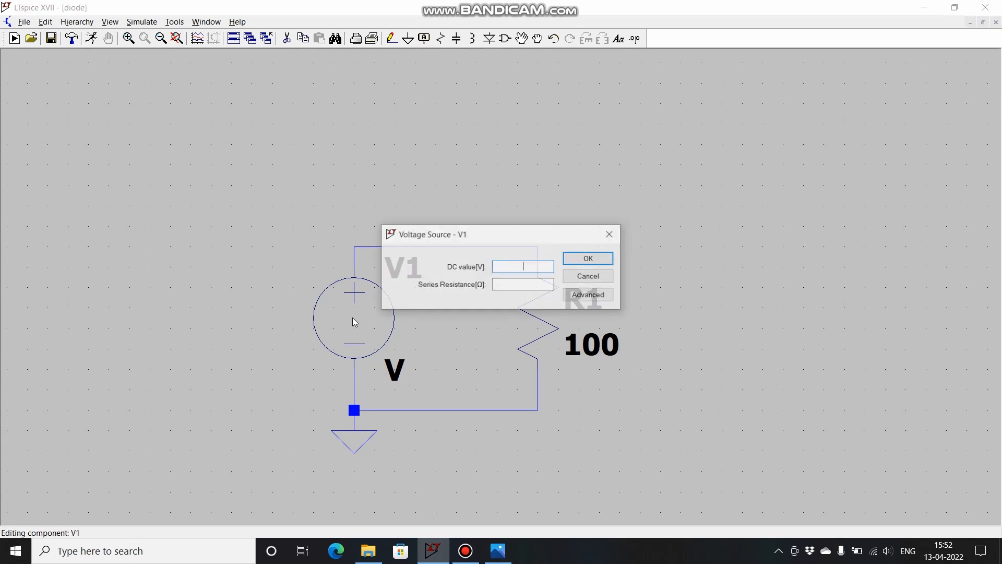
{"action": "left_click", "coordinate": [580, 296]}
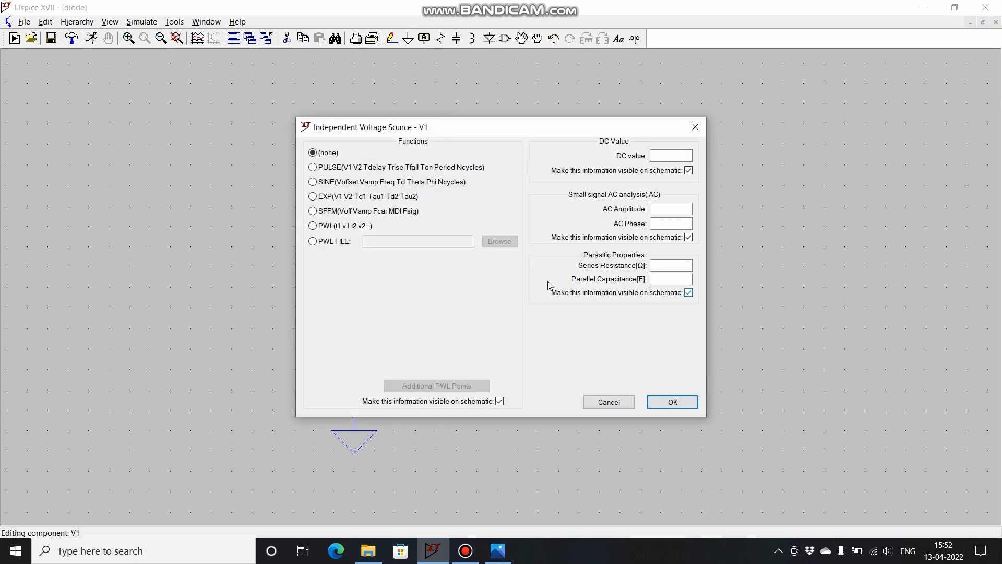
{"action": "left_click", "coordinate": [314, 167]}
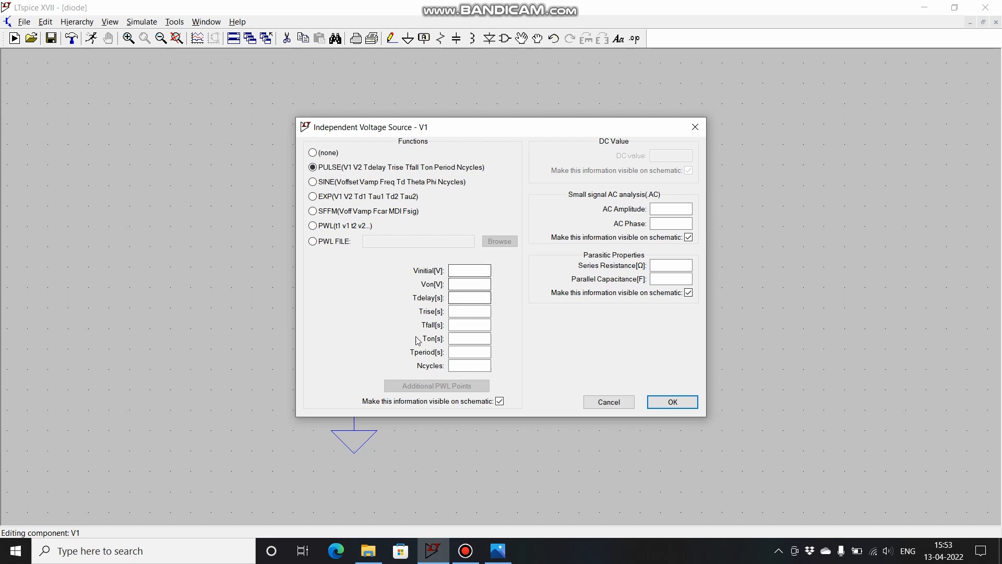
{"action": "left_click", "coordinate": [465, 353]}
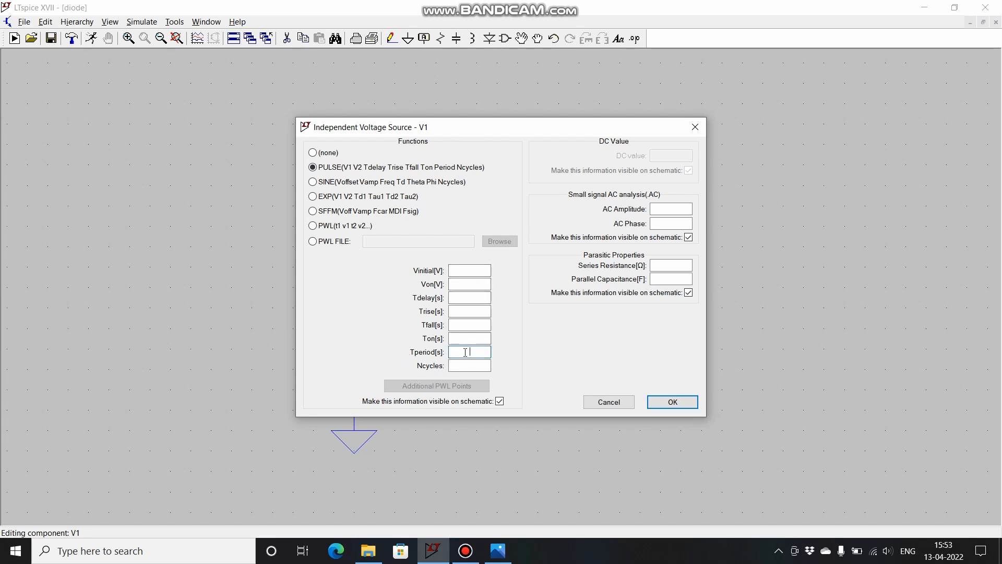
{"action": "type", "text": "1m"}
{"action": "left_click", "coordinate": [471, 271]}
{"action": "type", "text": "0"}
{"action": "left_click", "coordinate": [471, 284]}
{"action": "type", "text": "5"}
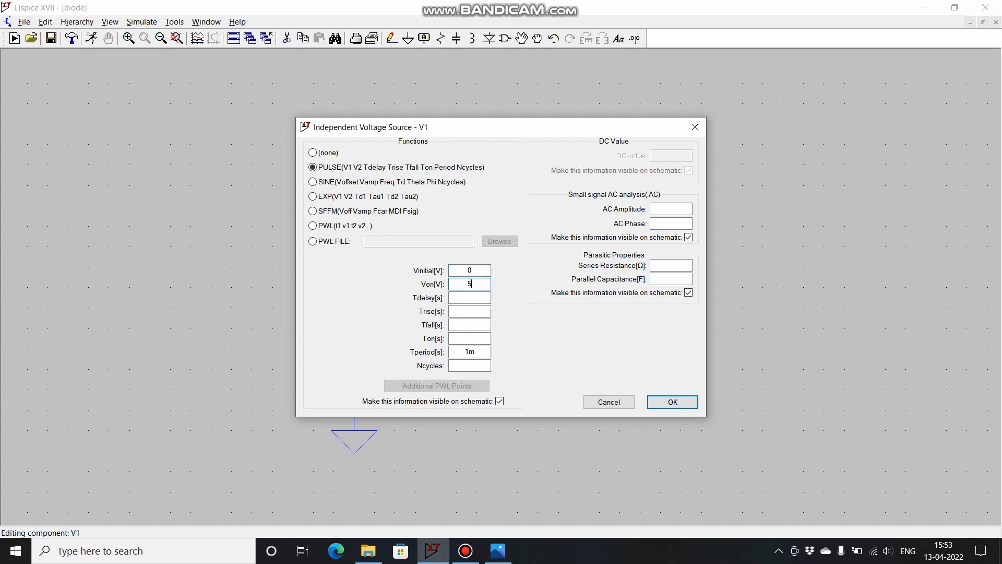
{"action": "left_click", "coordinate": [471, 296]}
{"action": "type", "text": "0"}
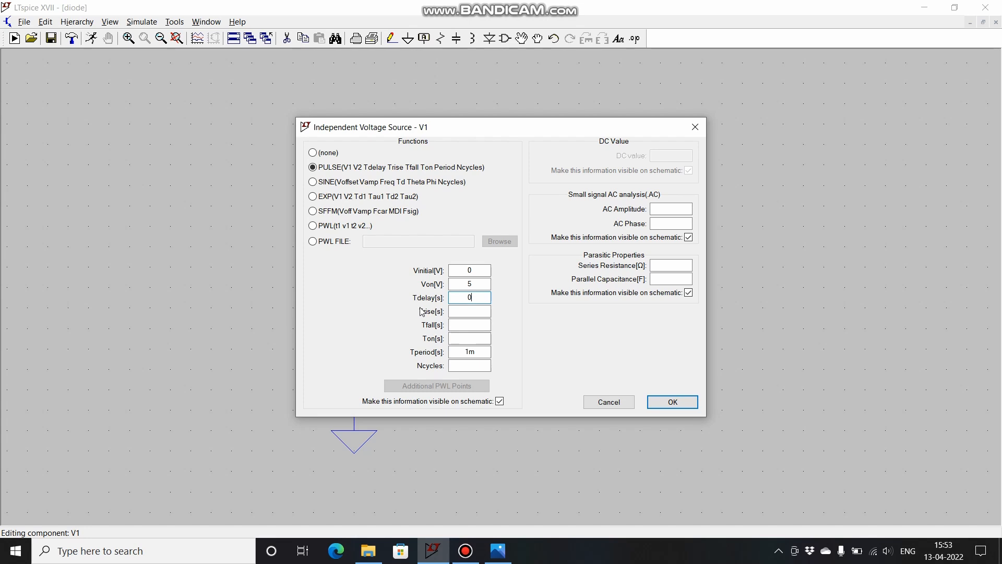
Set the pulse rise and fall times to 0.01u each and consult the square-wave diagram in Photos
{"action": "left_click", "coordinate": [473, 311]}
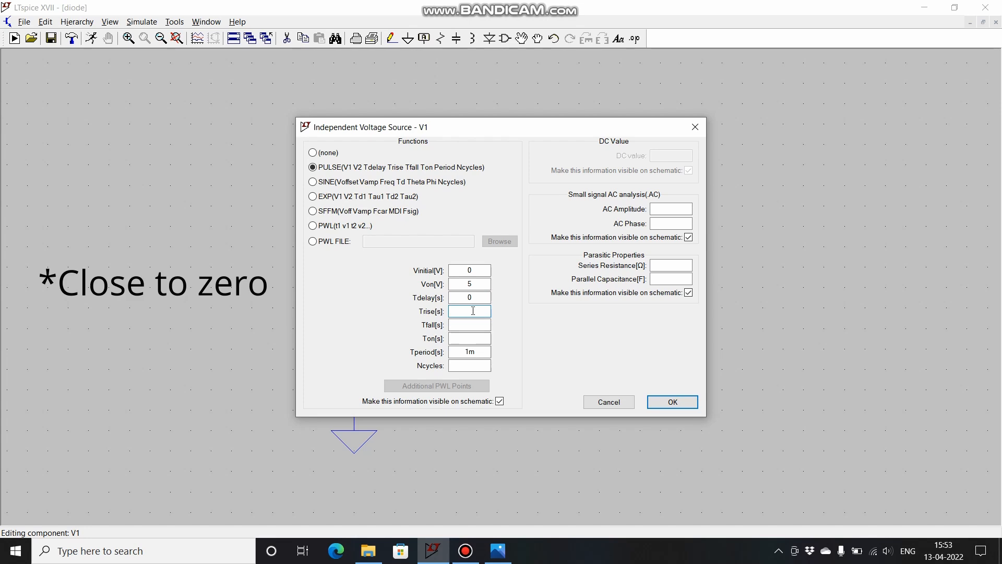
{"action": "type", "text": "0.01"}
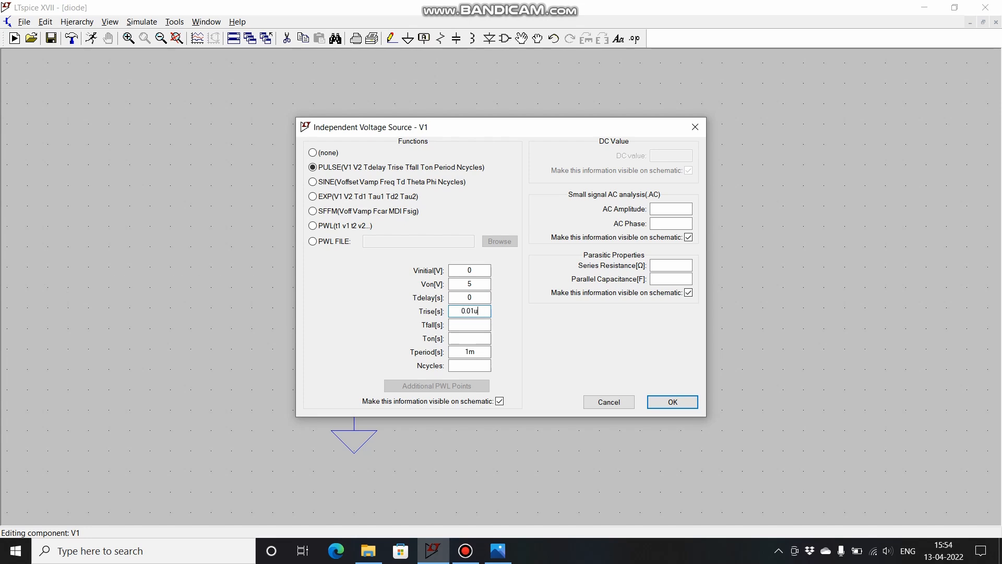
{"action": "type", "text": "u"}
{"action": "left_click", "coordinate": [469, 323]}
{"action": "type", "text": "0.01u"}
{"action": "key", "text": "alt+Tab"}
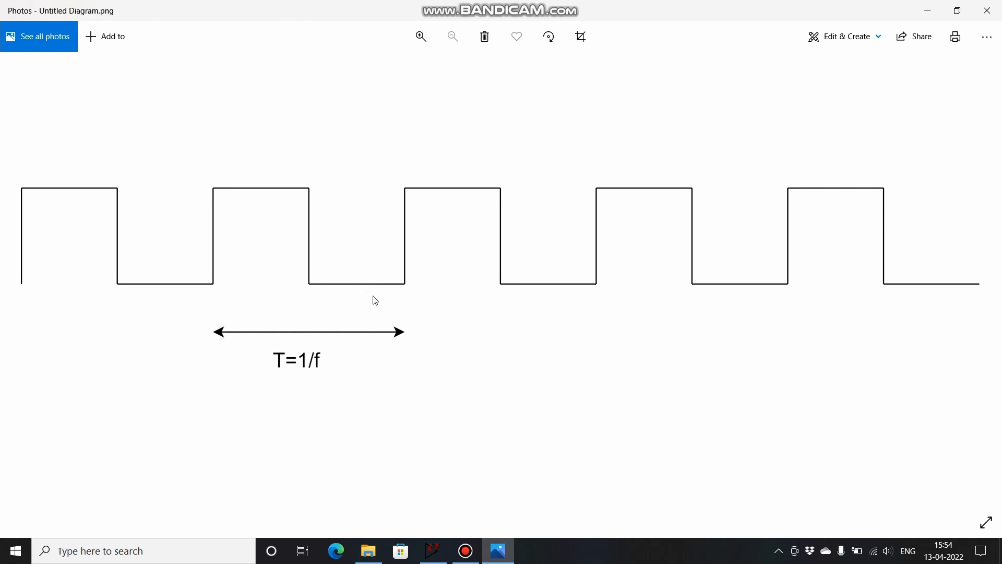
{"action": "left_click", "coordinate": [433, 551]}
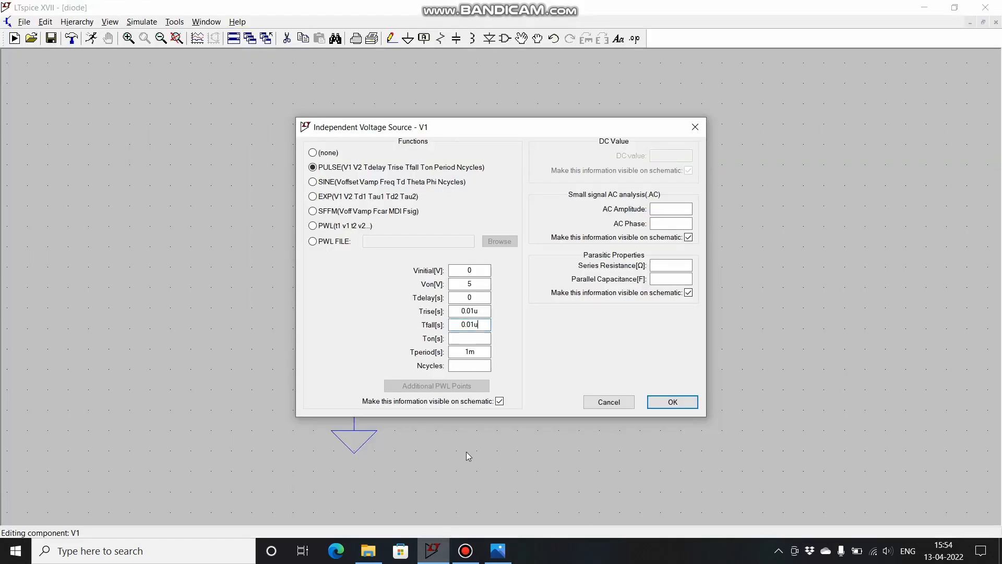
Set the pulse on-time to 0.5m, apply the source settings and move the PULSE label below the ground symbol
{"action": "left_click", "coordinate": [475, 338]}
{"action": "type", "text": "0.5m"}
{"action": "left_click", "coordinate": [672, 401]}
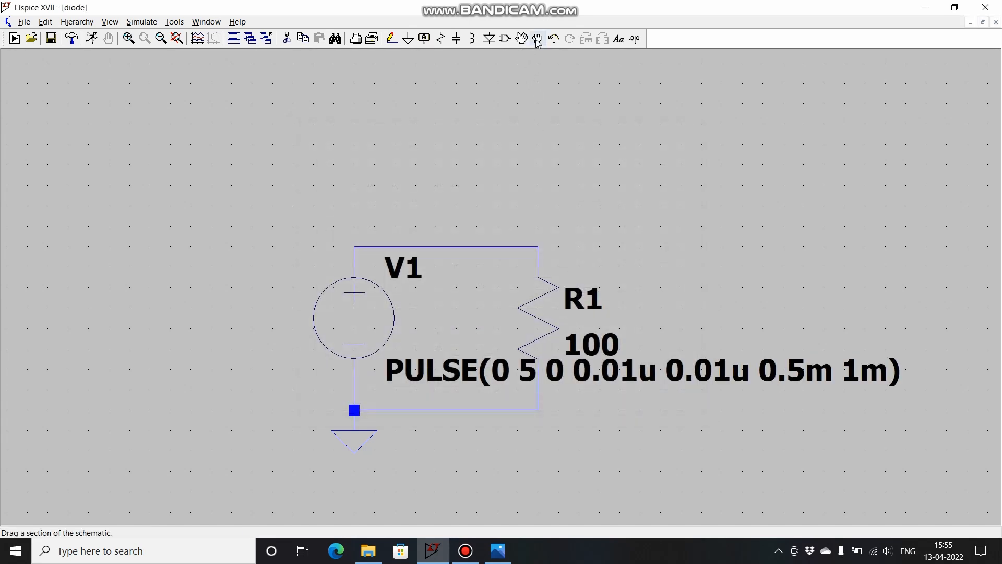
{"action": "left_click_drag", "start_coordinate": [425, 370], "coordinate": [51, 466]}
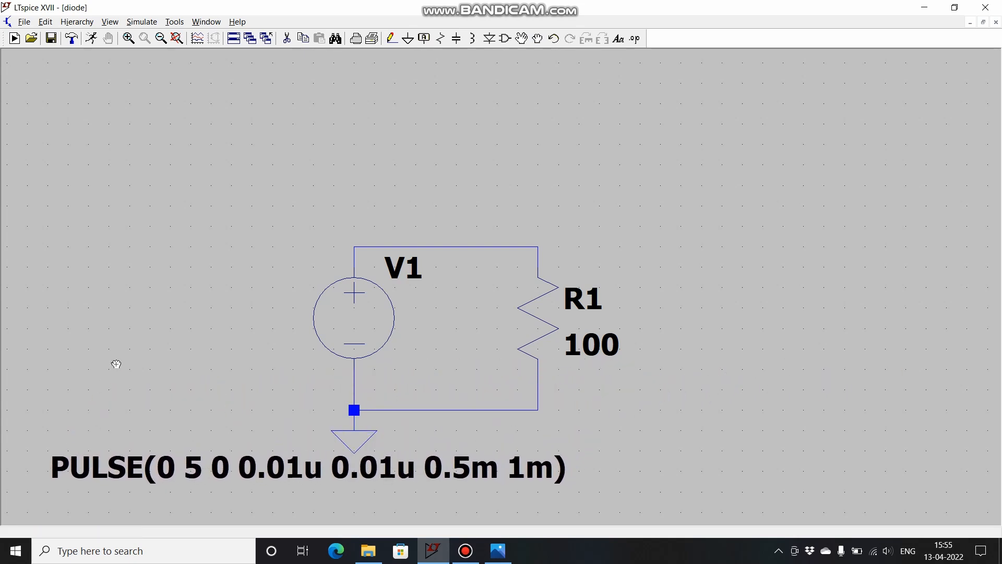
Run a transient simulation with a stop time of 1 and plot the voltage of the wire between V1 and R1
{"action": "left_click", "coordinate": [91, 39]}
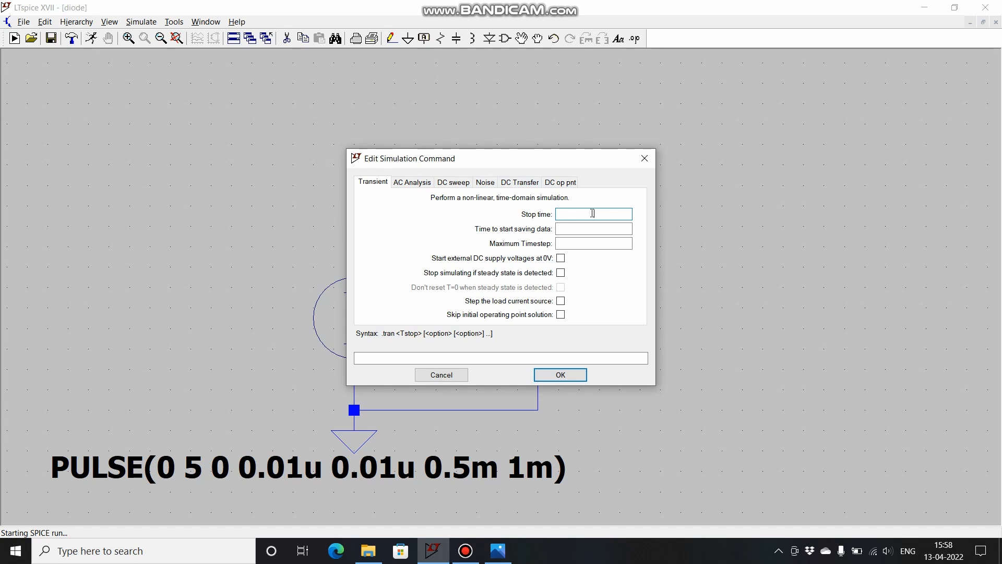
{"action": "type", "text": "1"}
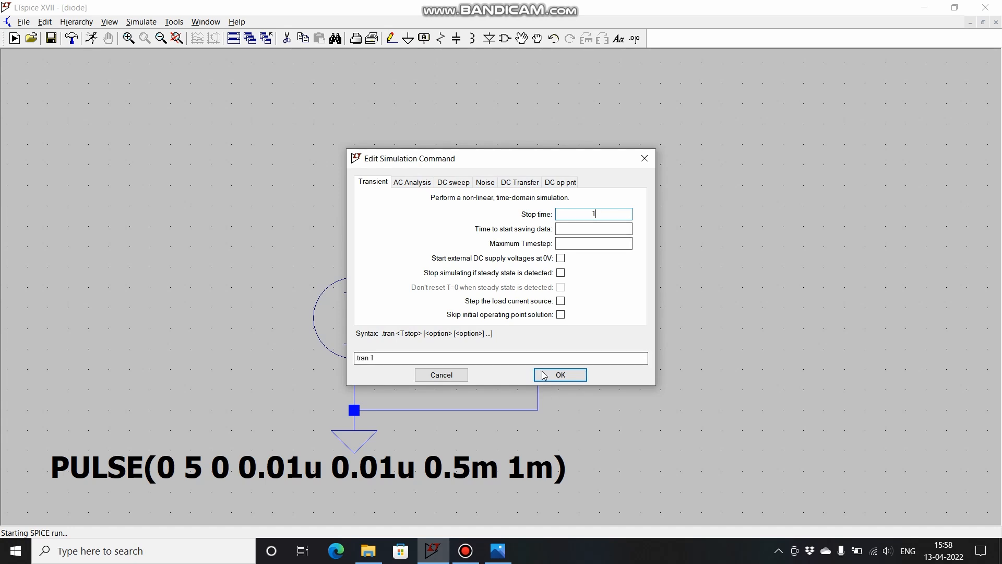
{"action": "left_click", "coordinate": [560, 373]}
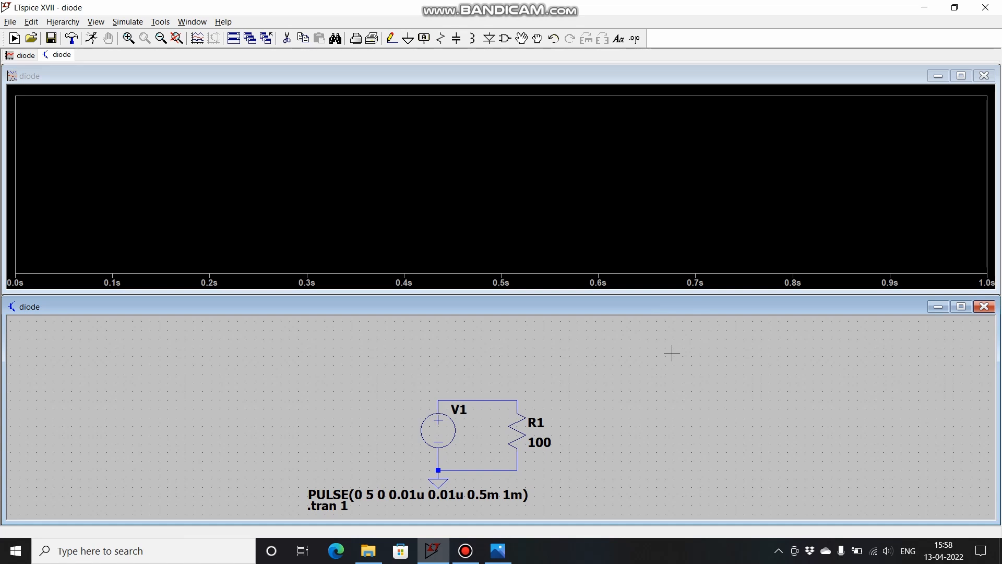
{"action": "left_click", "coordinate": [510, 398]}
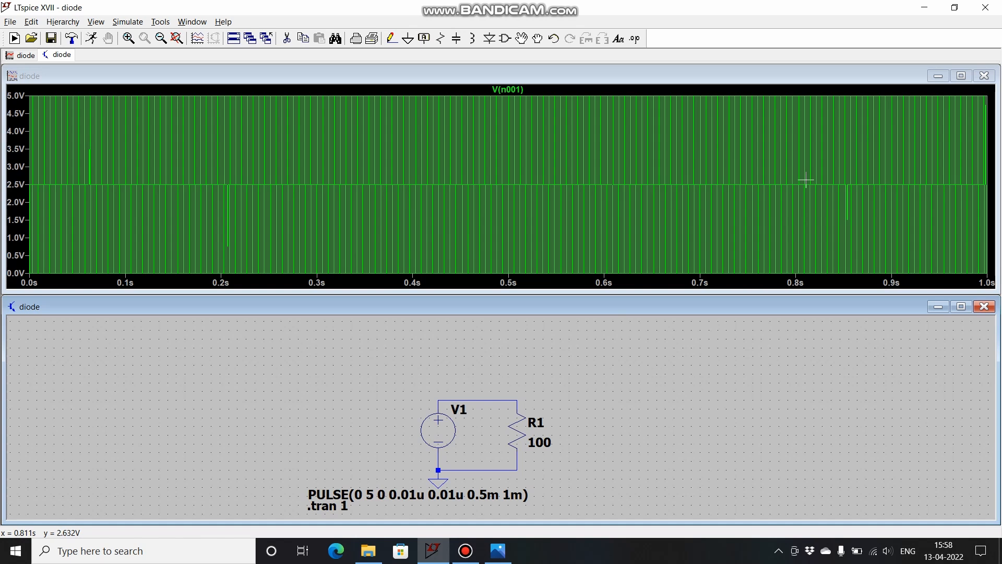
Measure the period and frequency of one full square-wave cycle near the end of the voltage plot
{"action": "left_click_drag", "start_coordinate": [976, 90], "coordinate": [989, 285]}
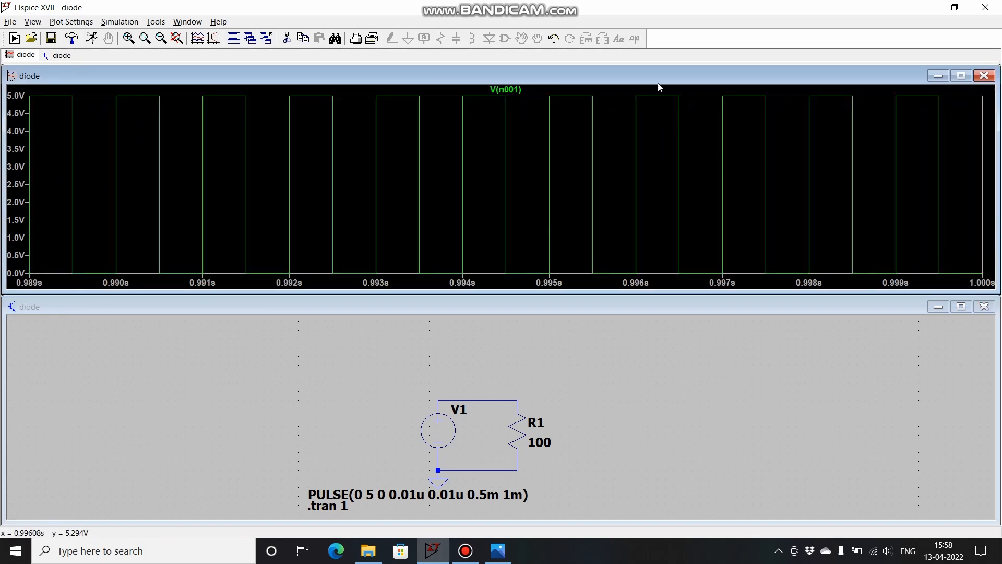
{"action": "left_click_drag", "start_coordinate": [701, 94], "coordinate": [982, 285]}
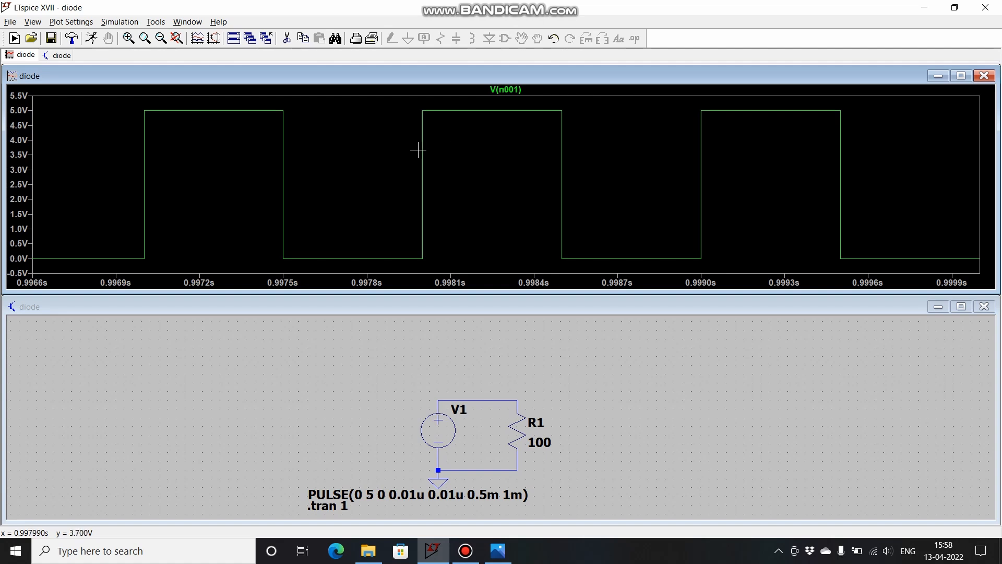
{"action": "left_click", "coordinate": [506, 90]}
{"action": "left_click_drag", "start_coordinate": [507, 114], "coordinate": [619, 238]}
{"action": "left_click_drag", "start_coordinate": [408, 97], "coordinate": [734, 271]}
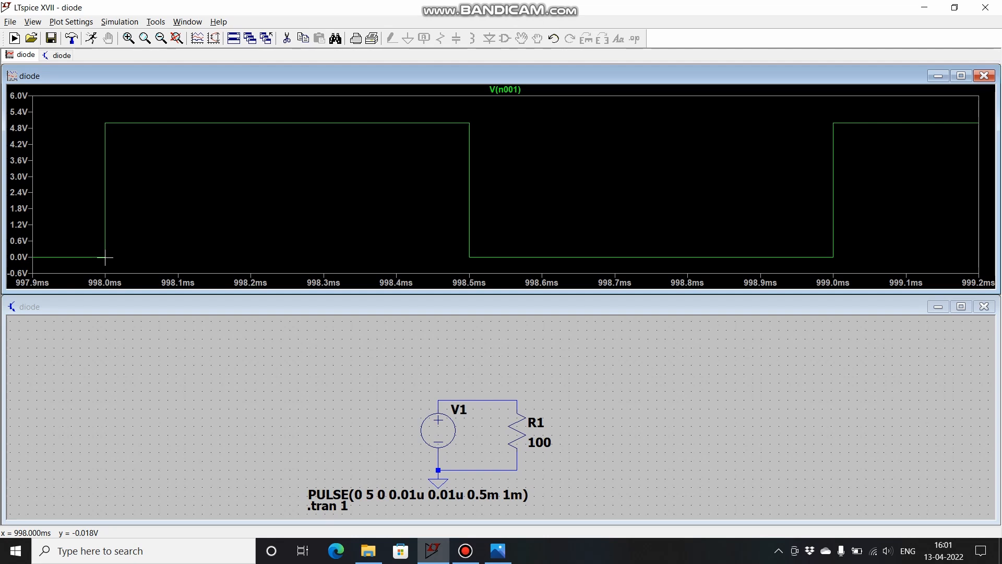
{"action": "mouse_move", "coordinate": [105, 257]}
{"action": "left_mouse_down"}
{"action": "mouse_move", "coordinate": [119, 267]}
{"action": "mouse_move", "coordinate": [505, 261]}
{"action": "mouse_move", "coordinate": [760, 284]}
{"action": "mouse_move", "coordinate": [834, 274]}
{"action": "left_mouse_up"}
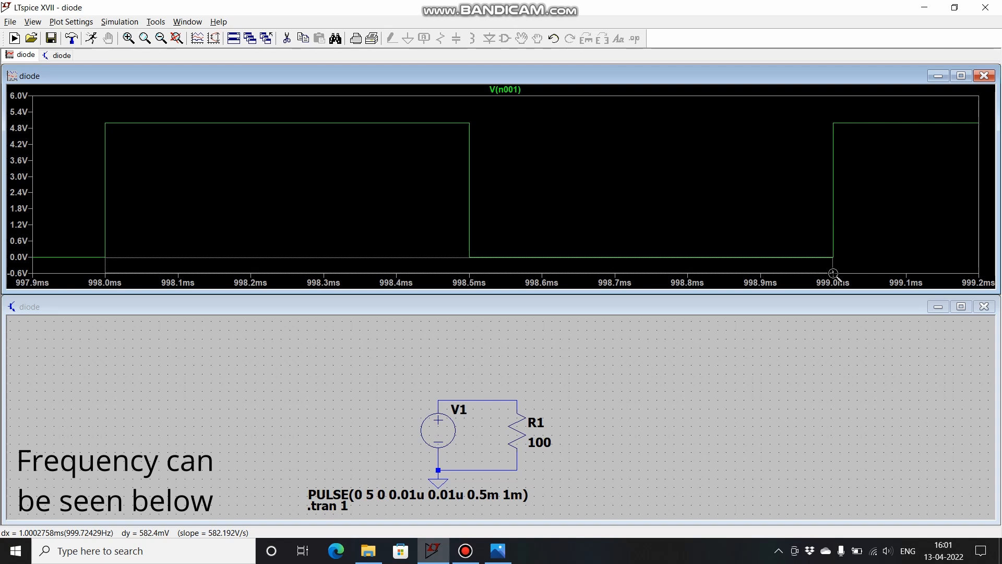
{"action": "left_click_drag", "start_coordinate": [834, 273], "coordinate": [833, 274]}
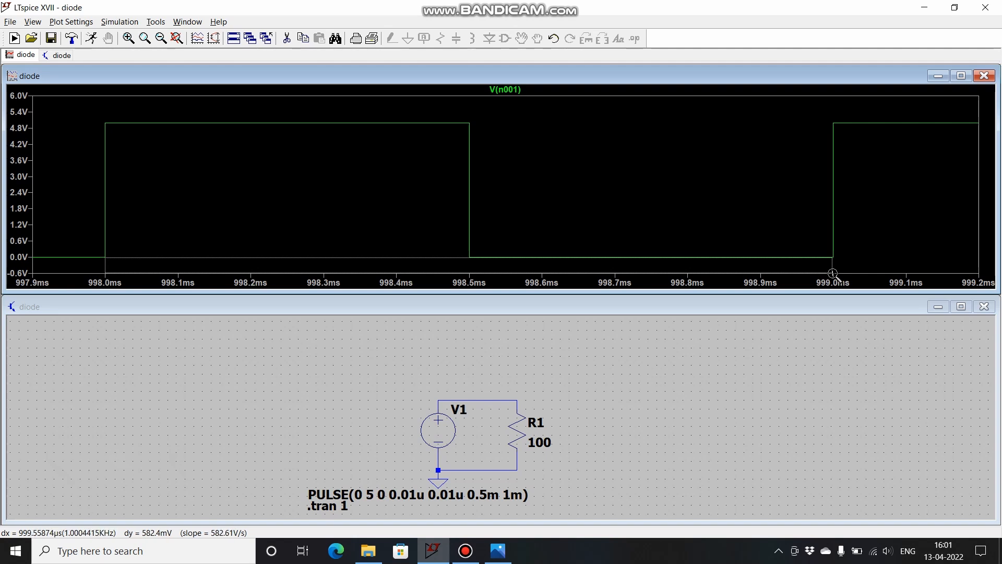
{"action": "left_click_drag", "start_coordinate": [833, 274], "coordinate": [835, 273]}
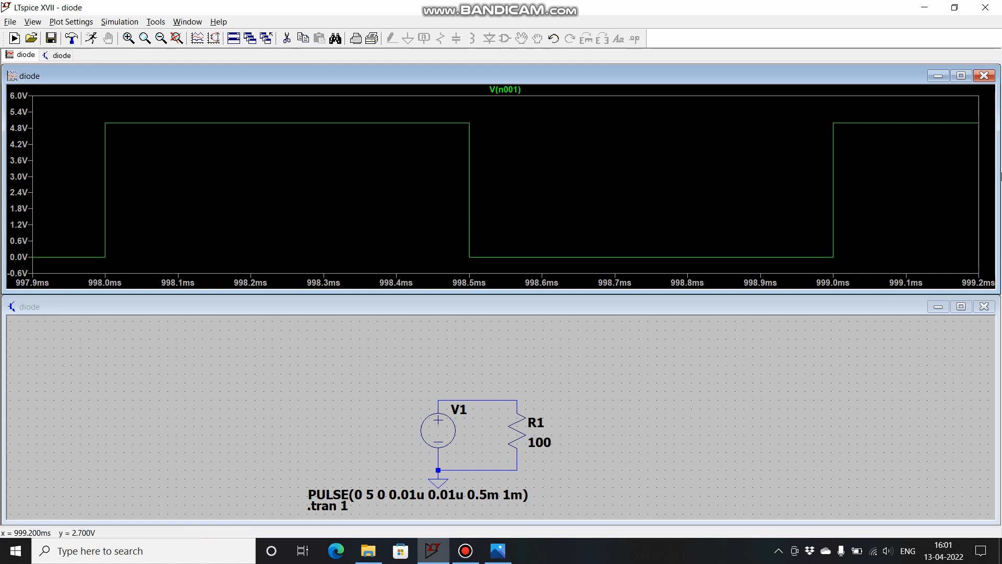
Close the waveform plot and return the schematic to full size
{"action": "left_click", "coordinate": [985, 76]}
{"action": "left_click", "coordinate": [962, 293]}
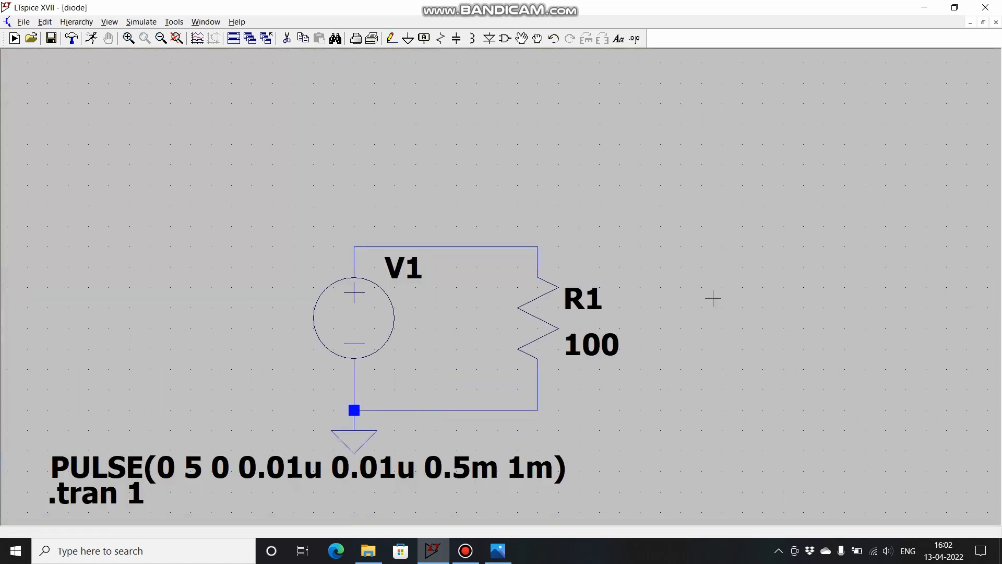